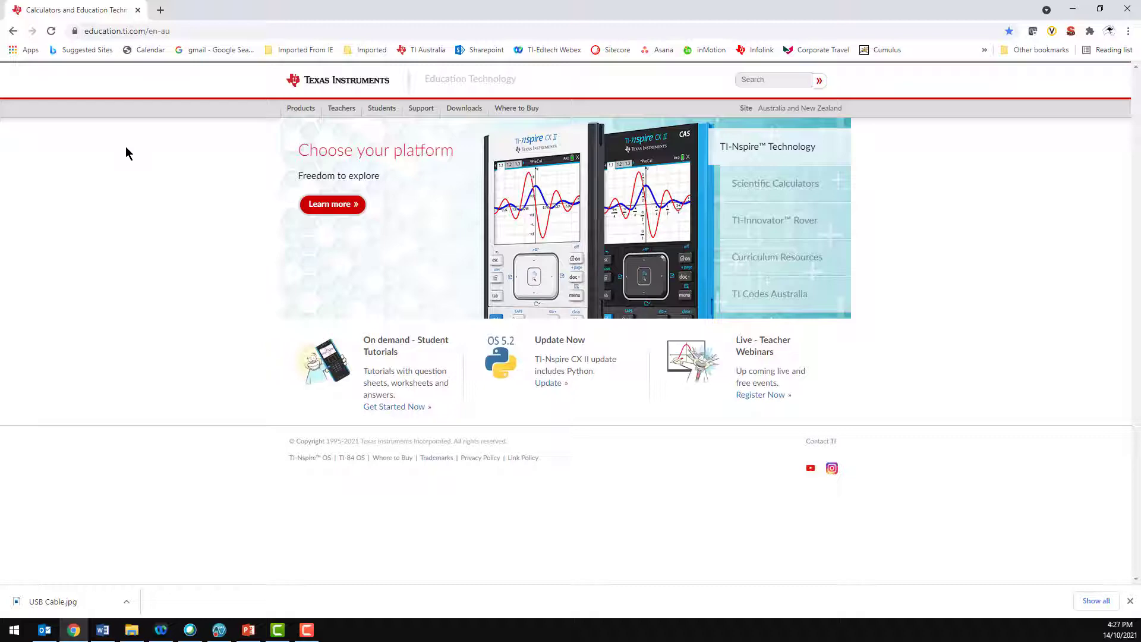
Step: Go from Computer Software to the TI-Nspire CX CAS Student Software page and its Free Trial downloads
mouse_move(303, 112)
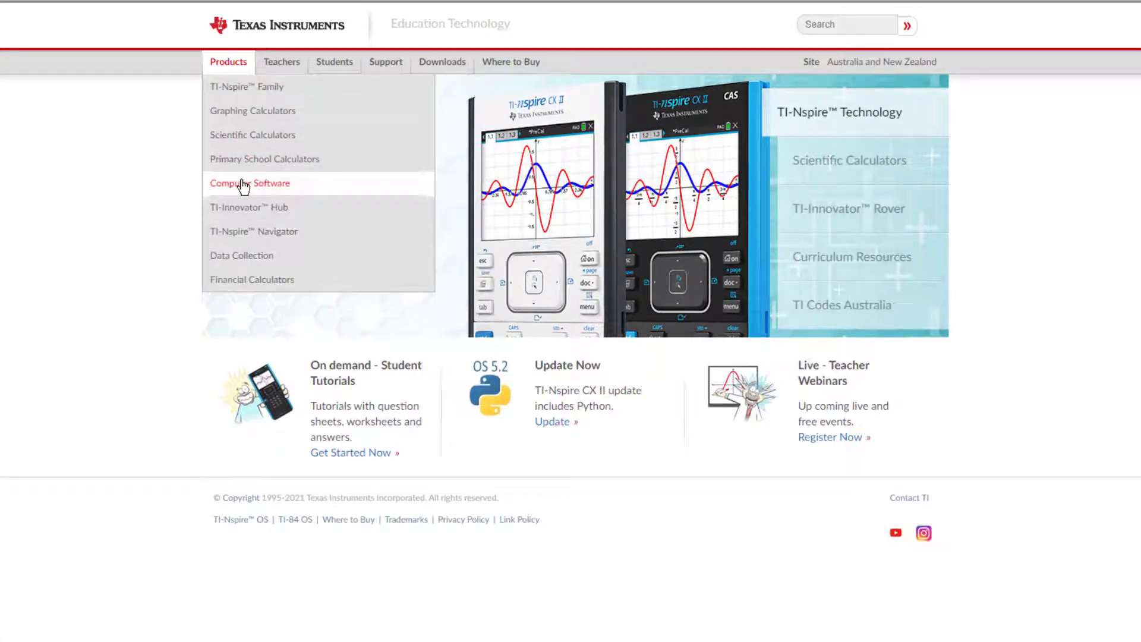
click(243, 186)
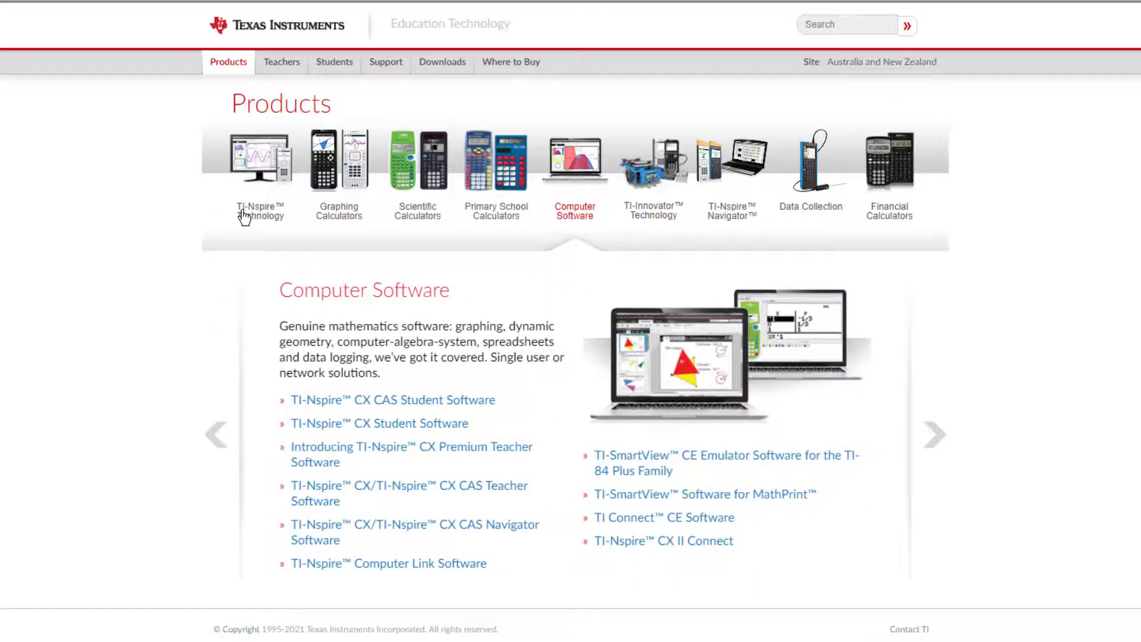
click(328, 410)
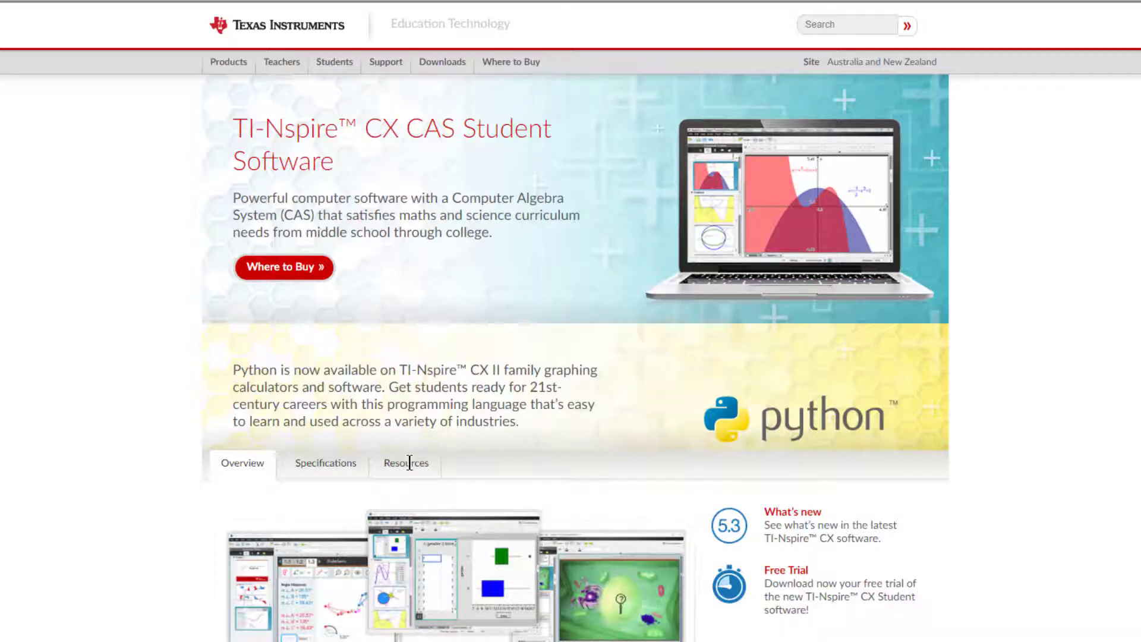
click(773, 572)
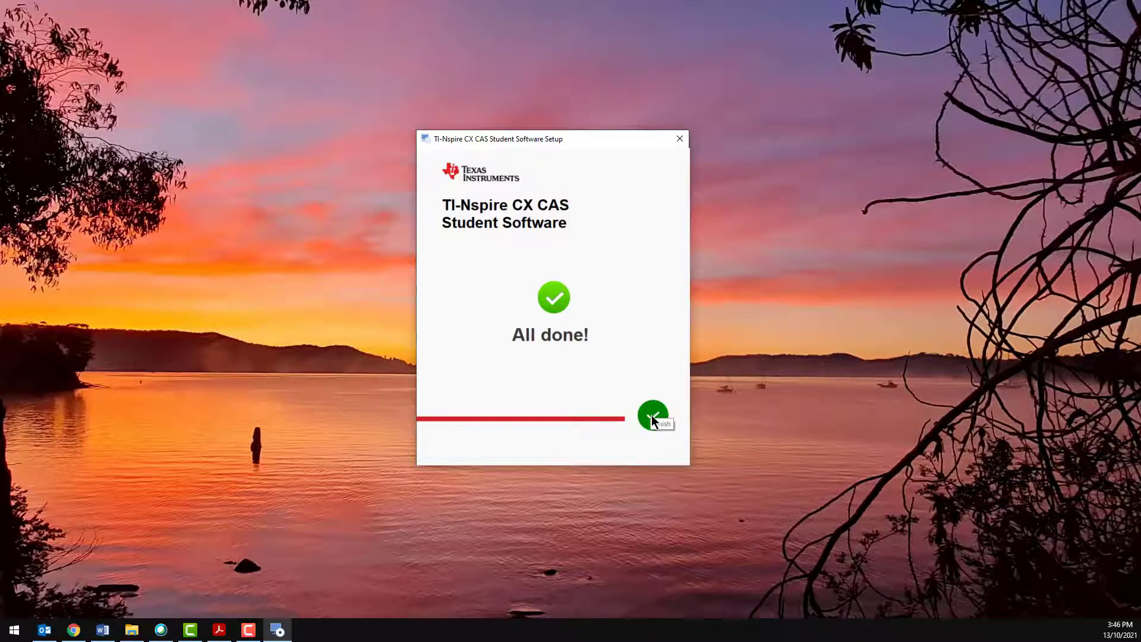
Step: Close the finished TI-Nspire CX CAS Student Software installer from the All done! screen
click(652, 415)
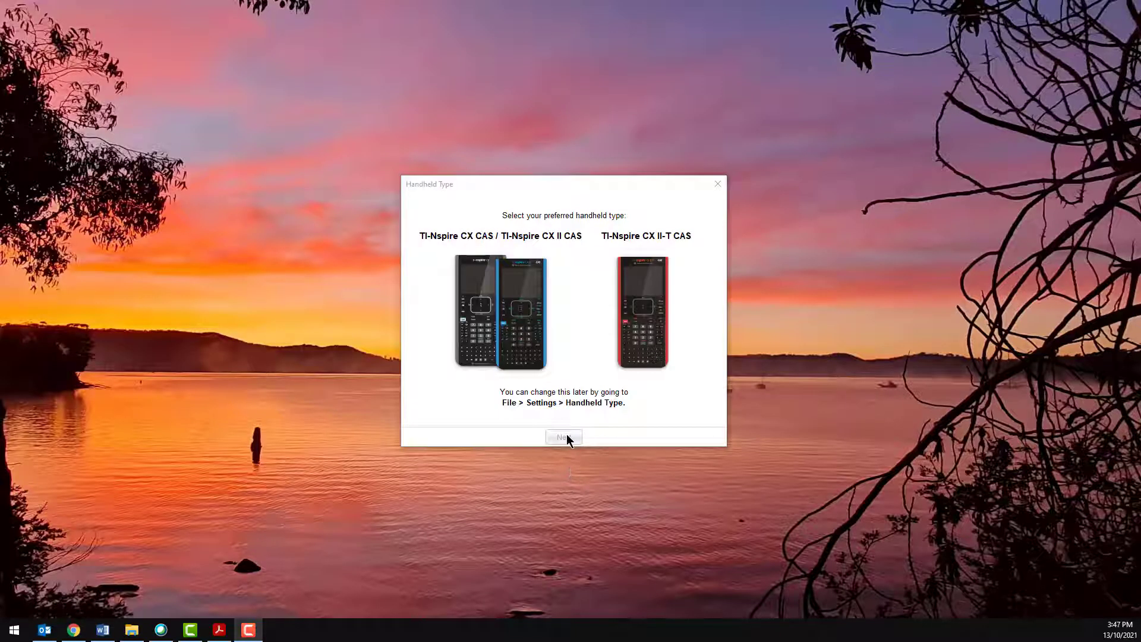
Step: Choose the TI-Nspire CX CAS / CX II CAS handheld type and opt to activate a license
click(520, 337)
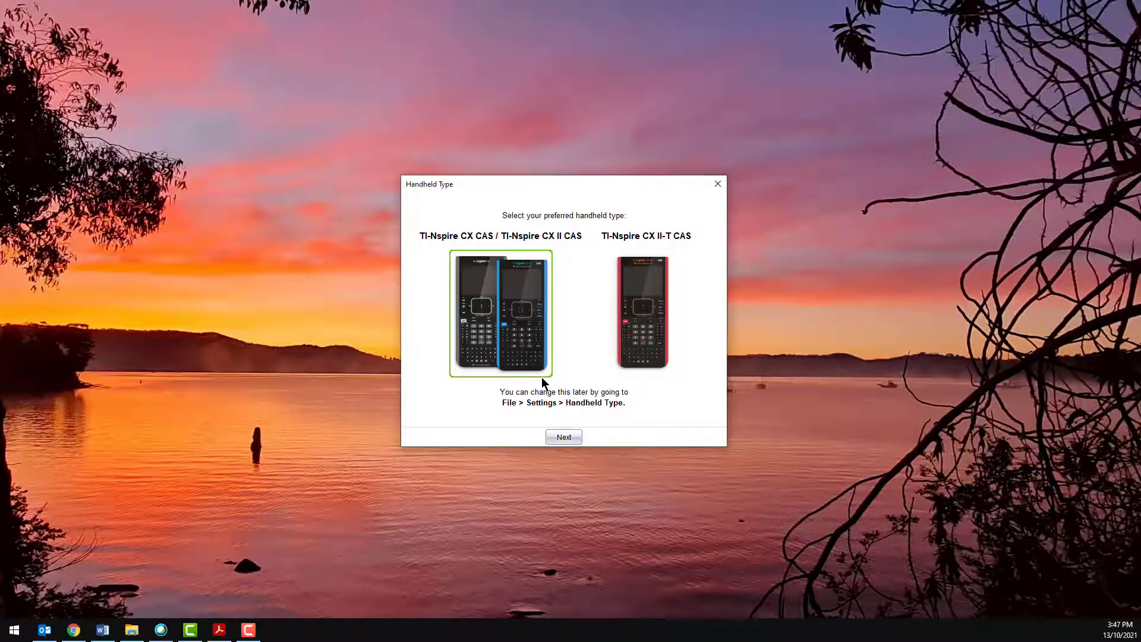
click(571, 437)
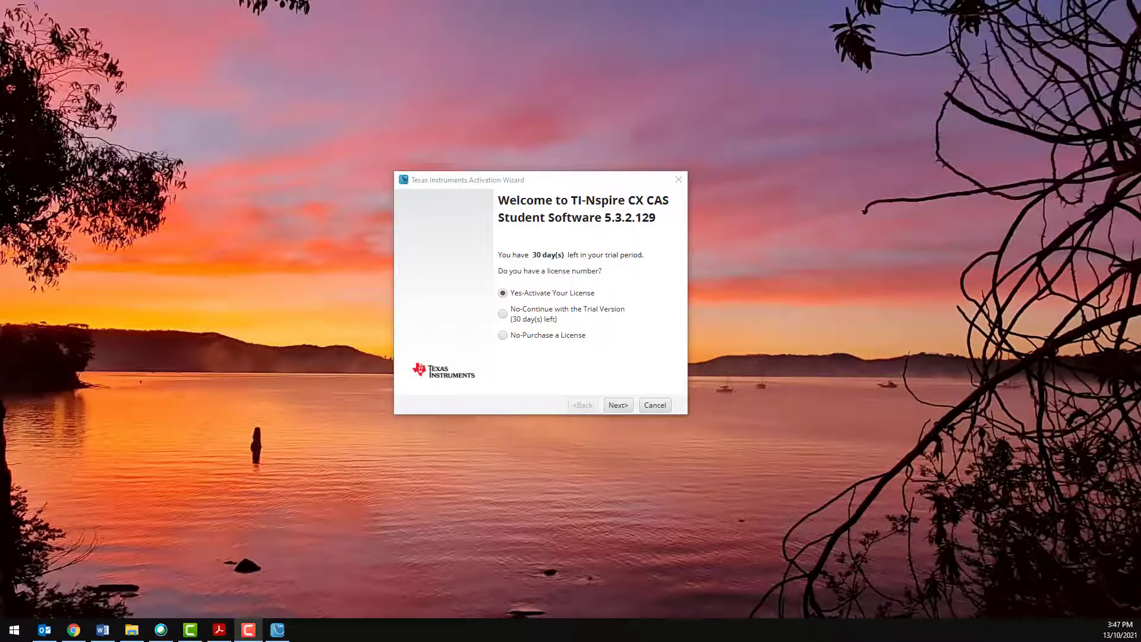
key(Return)
Step: Paste the license number into the activation fields and submit it
click(467, 301)
key(ctrl+v)
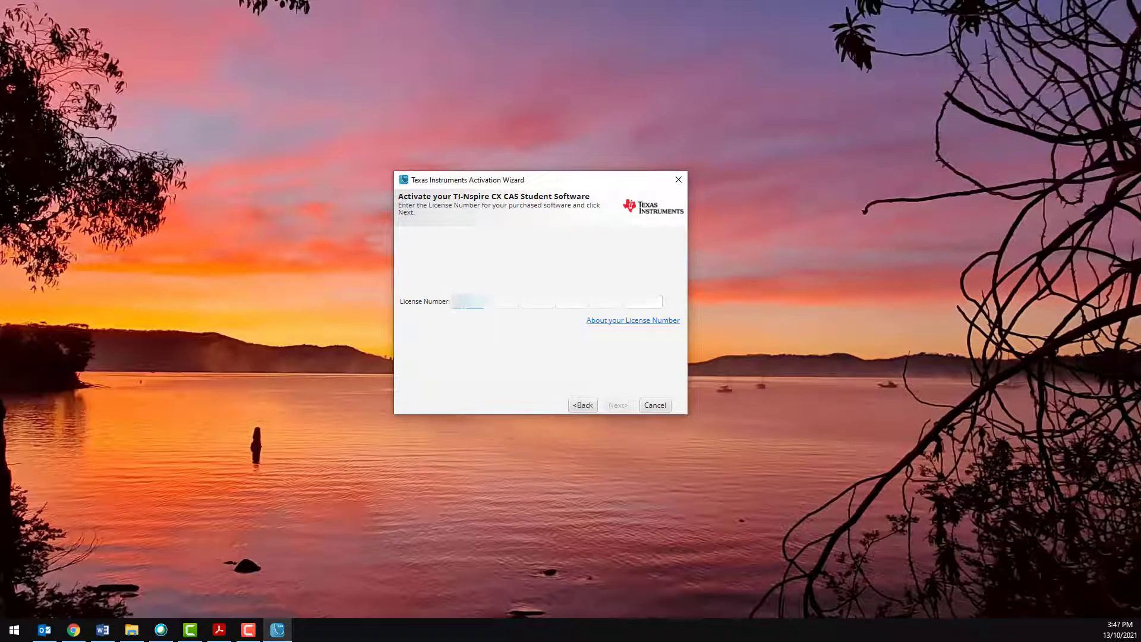
key(Tab)
key(Tab)
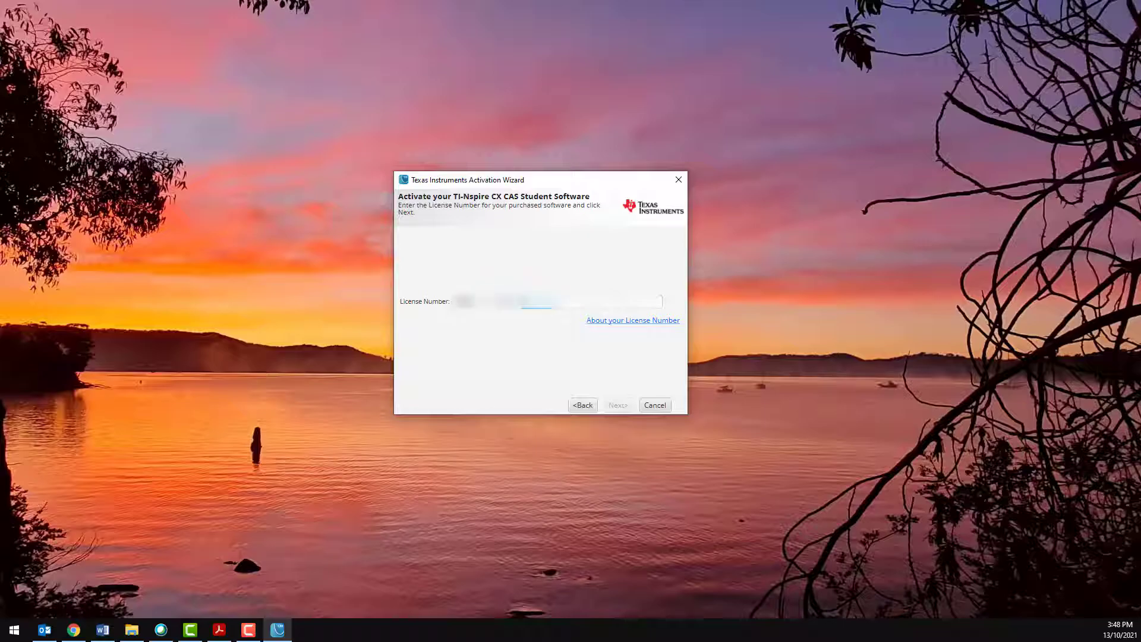
key(Tab)
key(Tab)
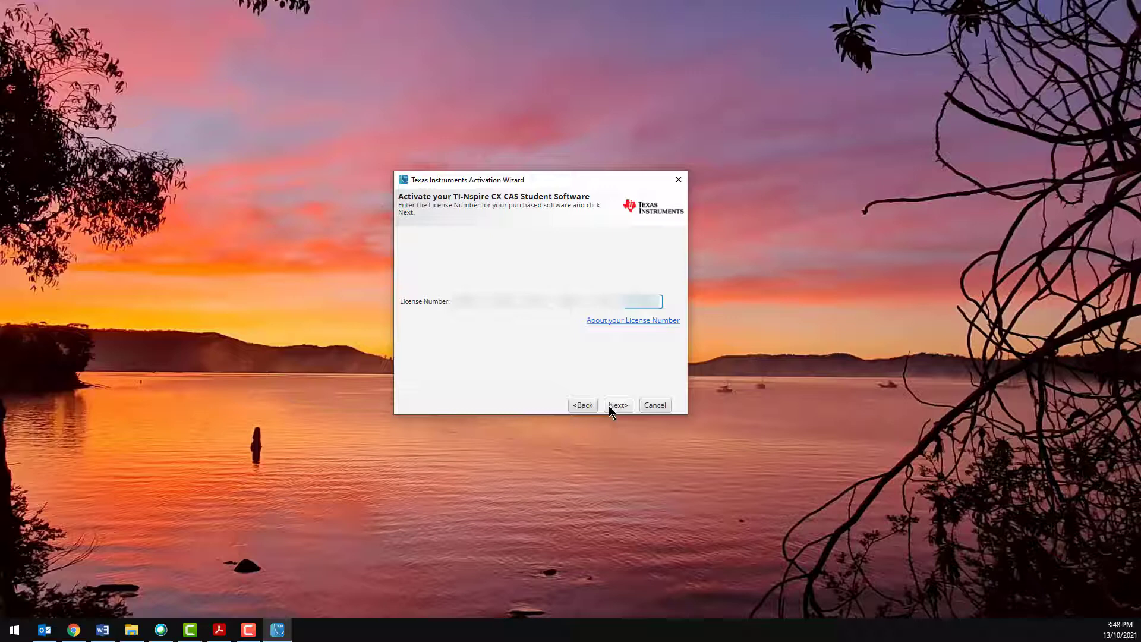
click(613, 406)
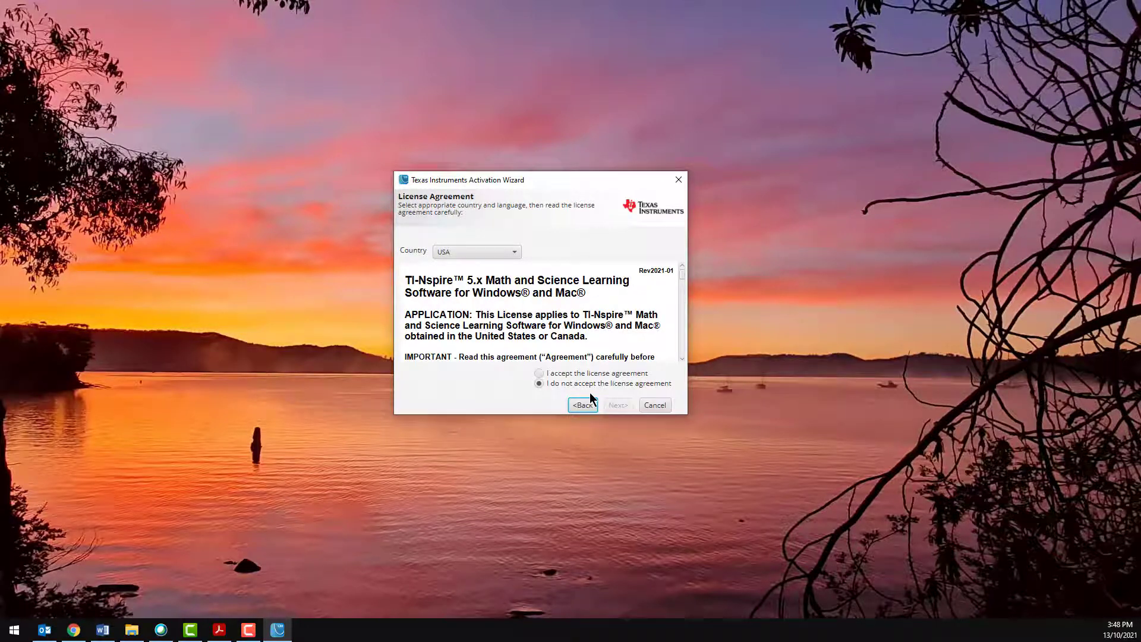
Step: Set the country to All other countries, accept the license agreement, and complete activation
click(514, 255)
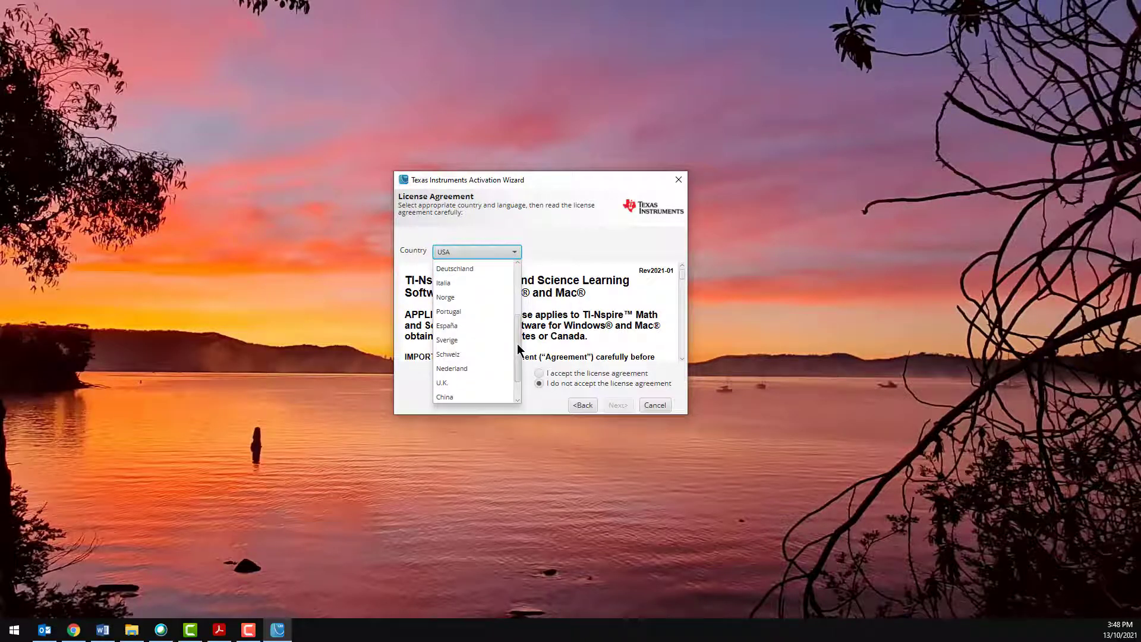
scroll(517, 344, down, 3)
click(494, 391)
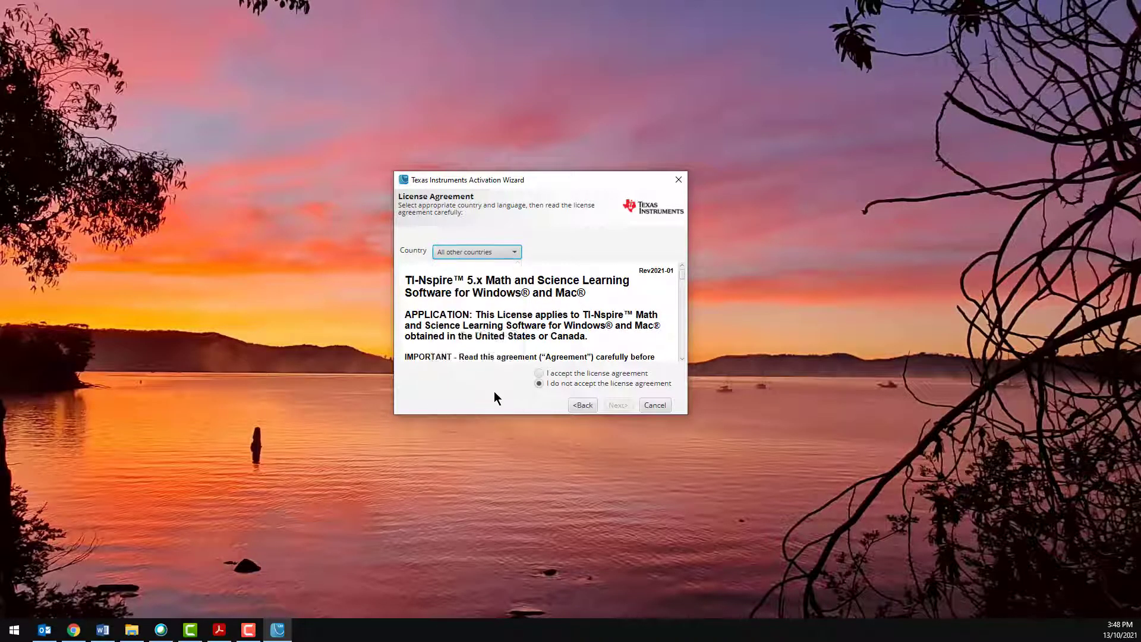
click(538, 374)
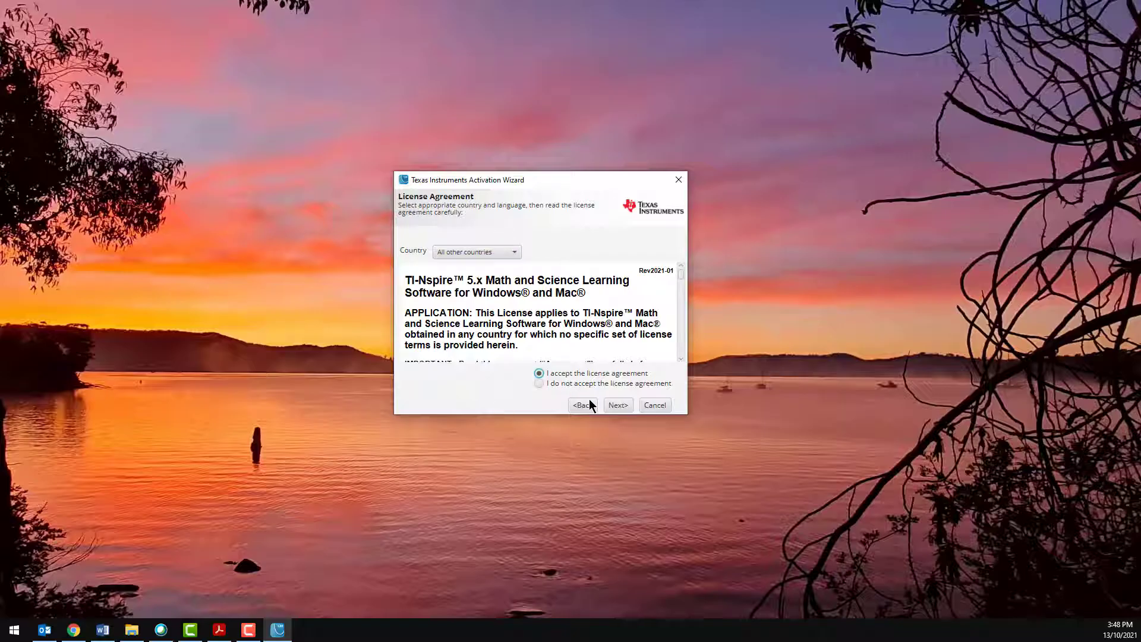
click(611, 405)
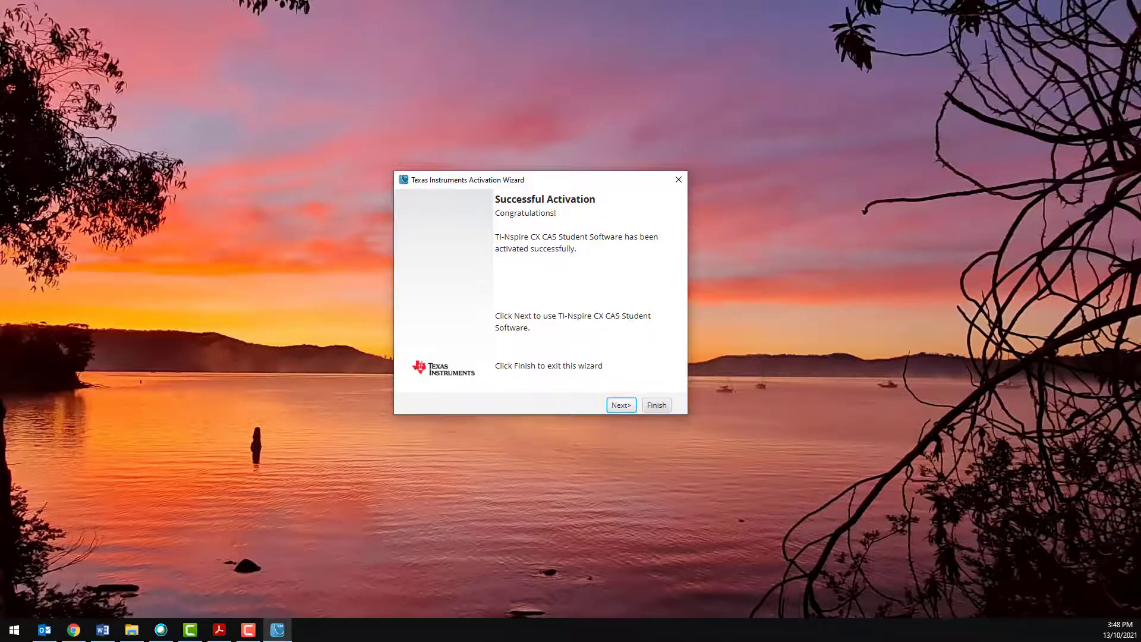
click(621, 404)
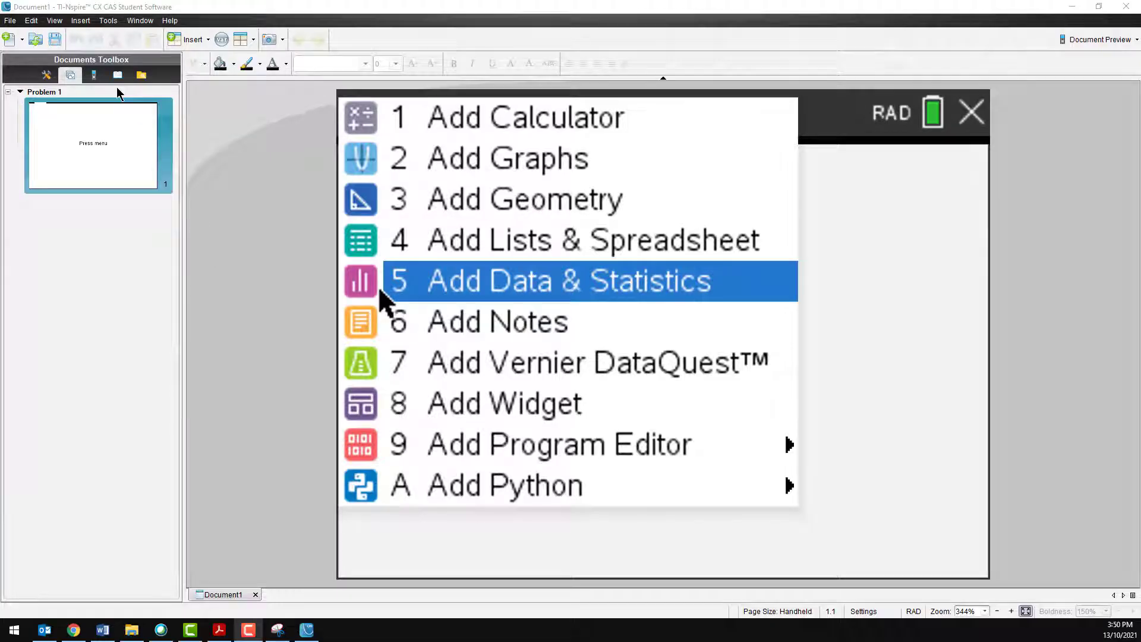
click(93, 74)
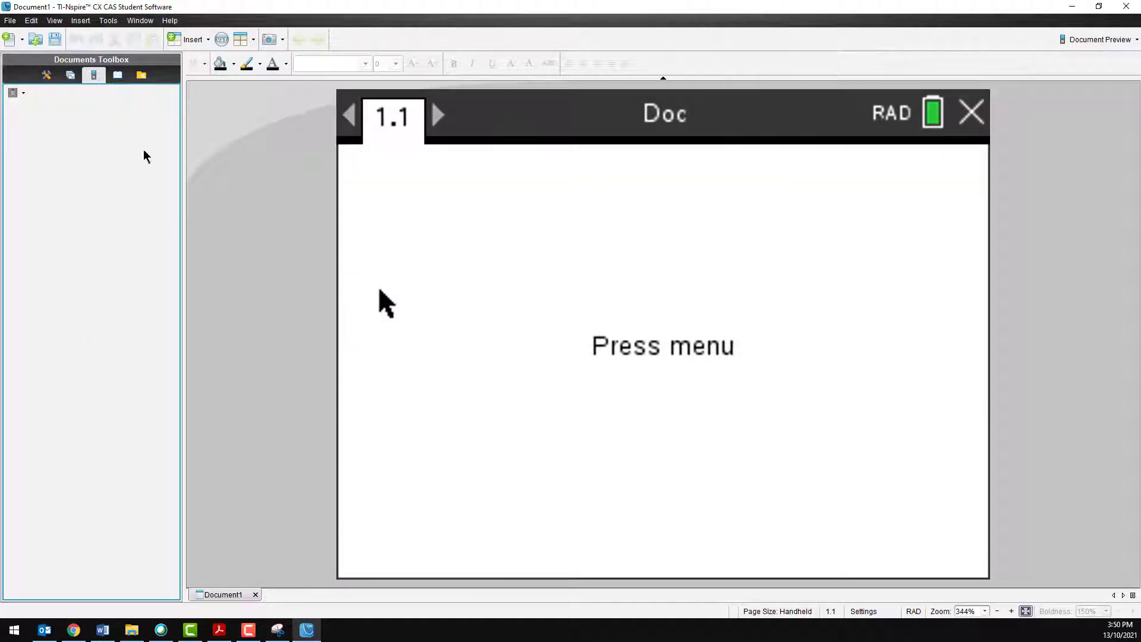
drag(184, 212, 322, 237)
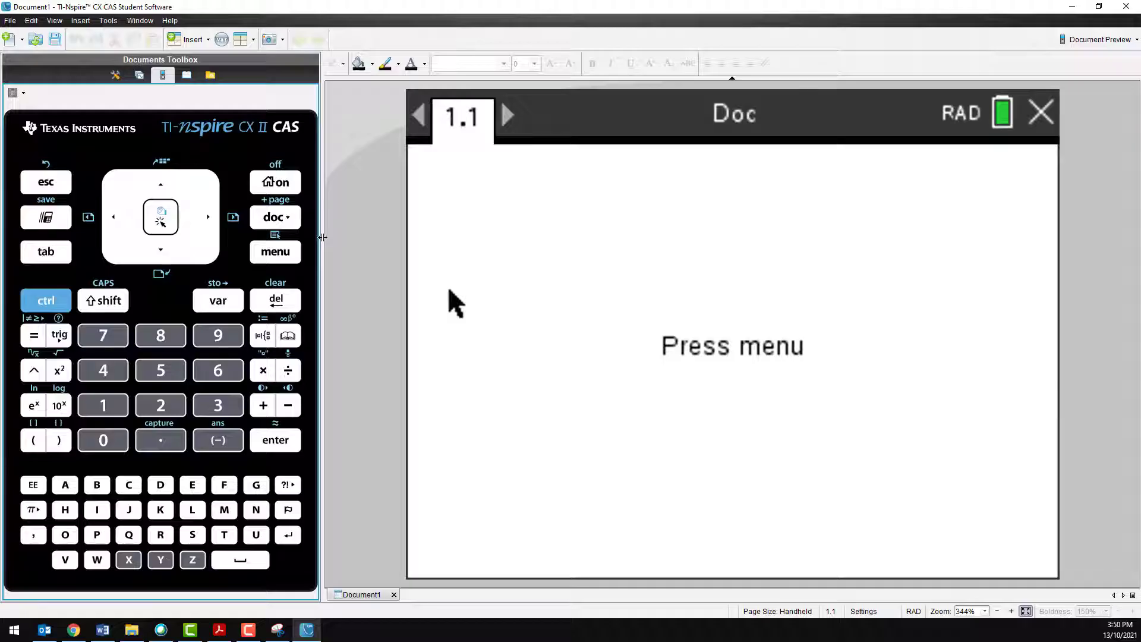
click(609, 286)
click(631, 163)
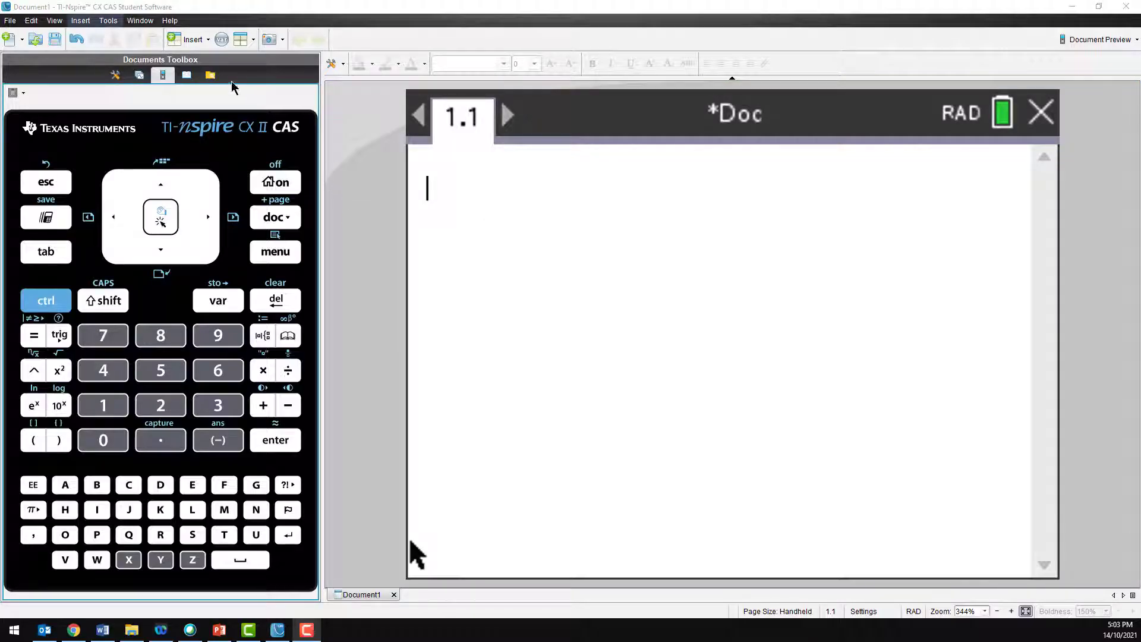
Step: Browse the connected handheld's files in Content Explorer and open Wavy Colored Lines.tns
click(210, 76)
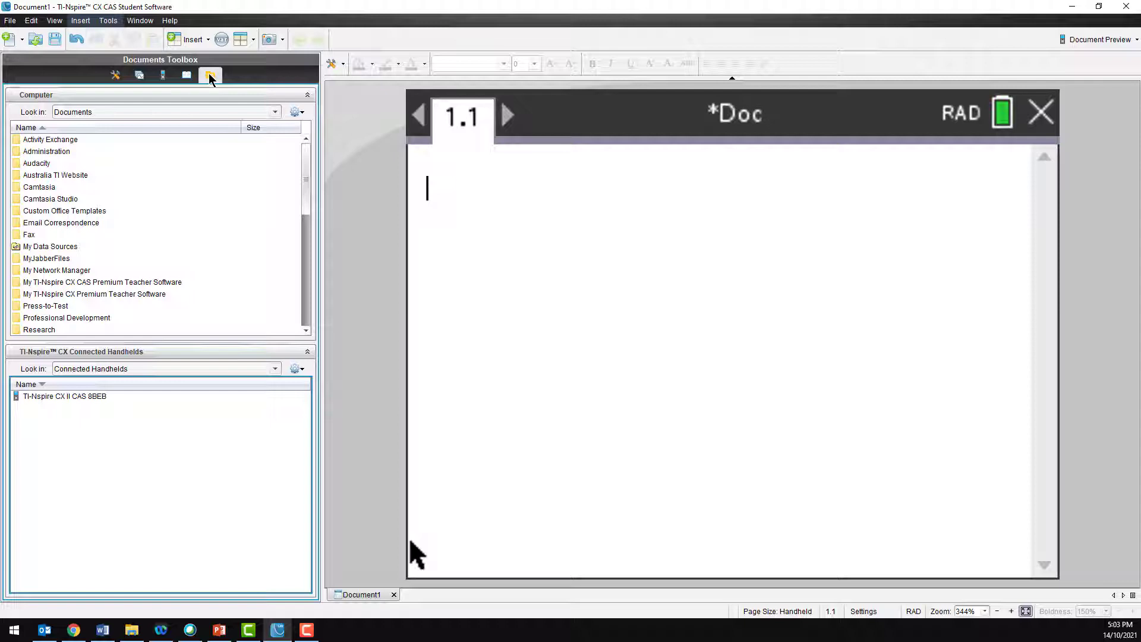
click(77, 396)
double_click(74, 396)
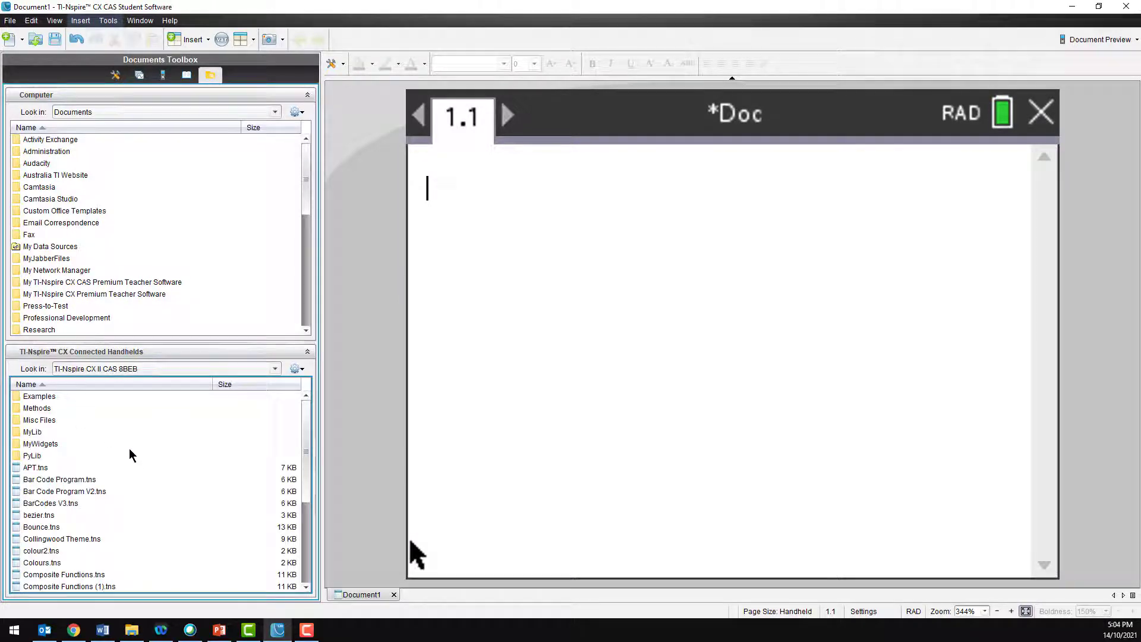
scroll(137, 462, down, 4)
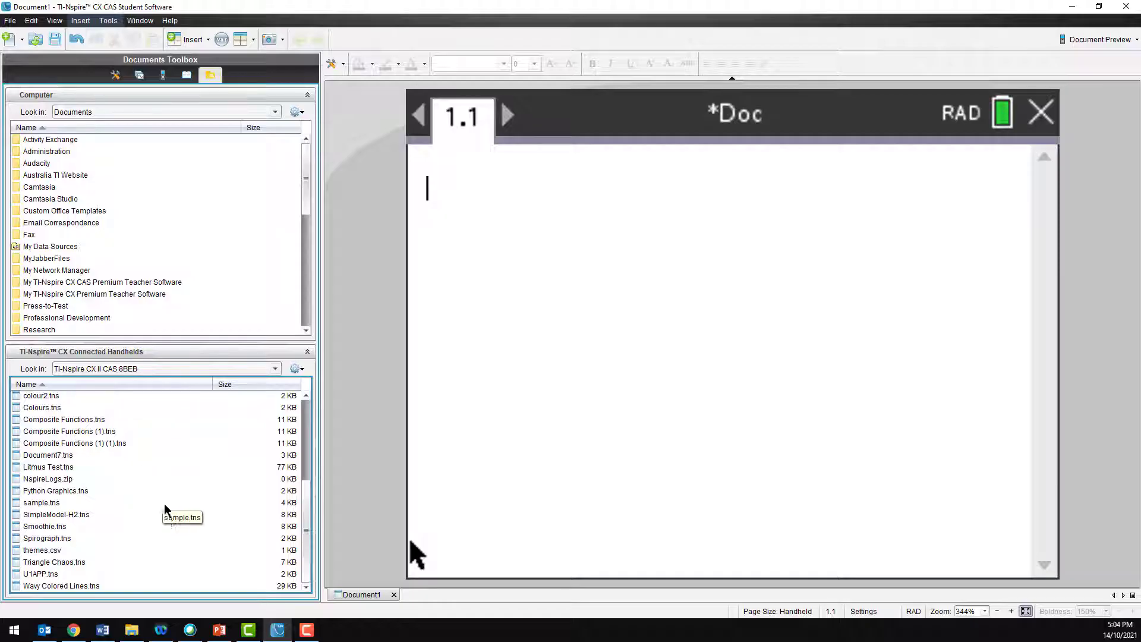
click(60, 586)
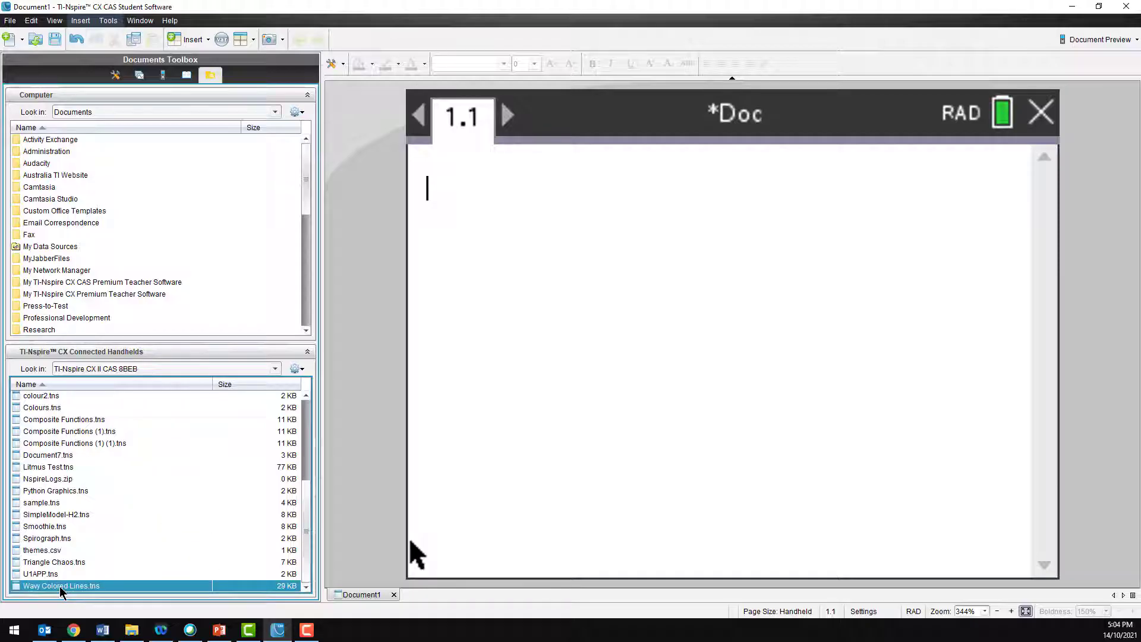
double_click(60, 585)
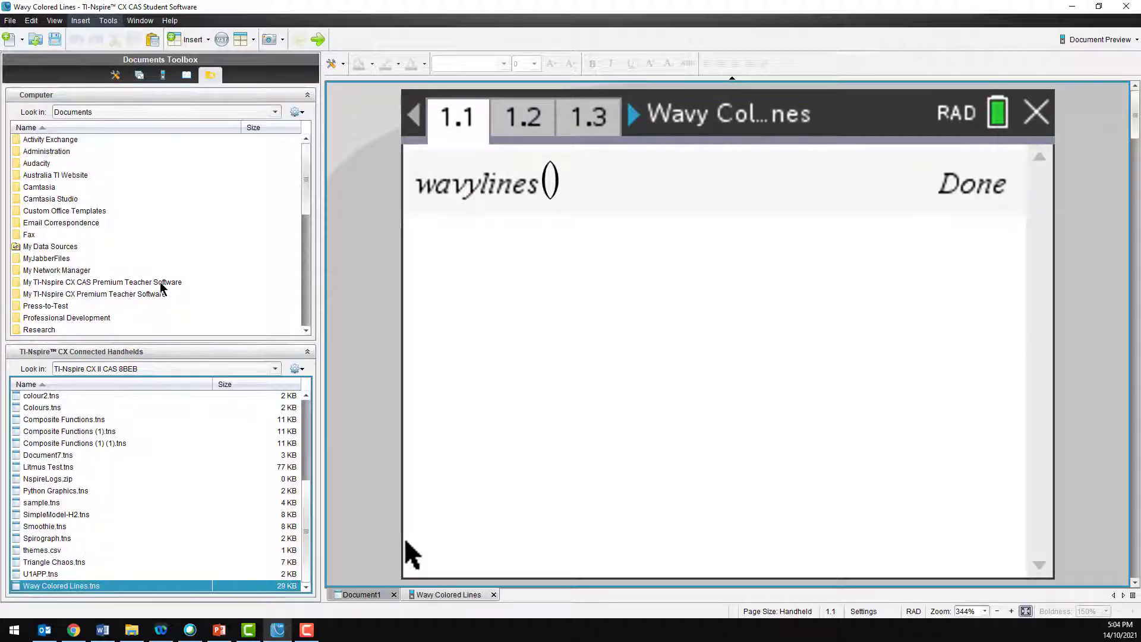
Step: Recall the earlier wavylines() entry from history and run it again
key(Up)
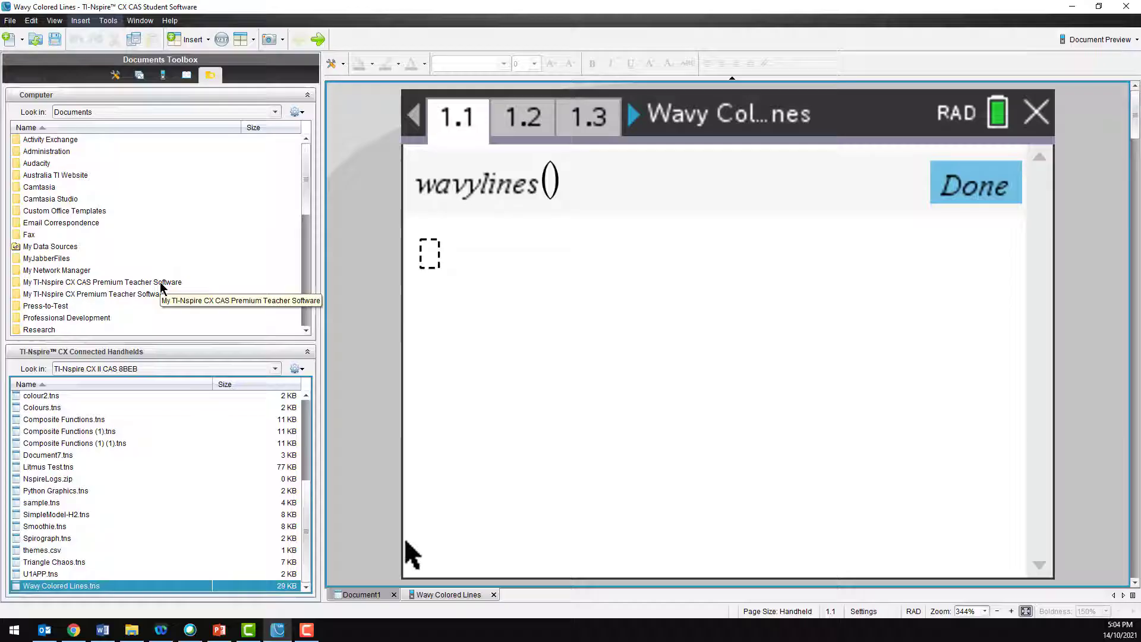
key(Up)
key(Return)
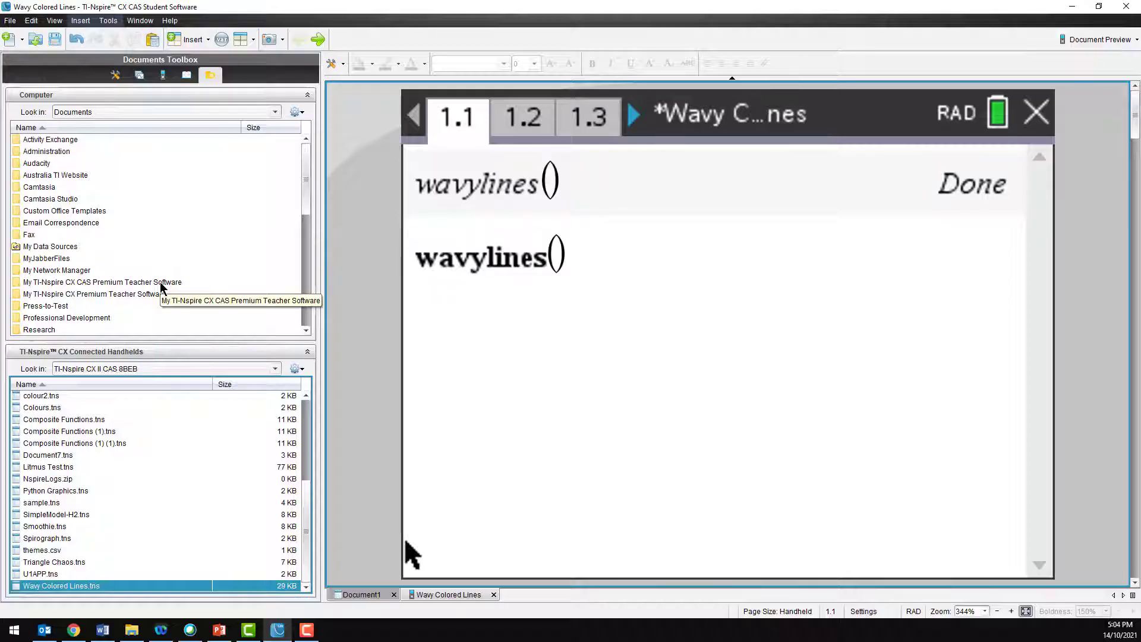
key(Return)
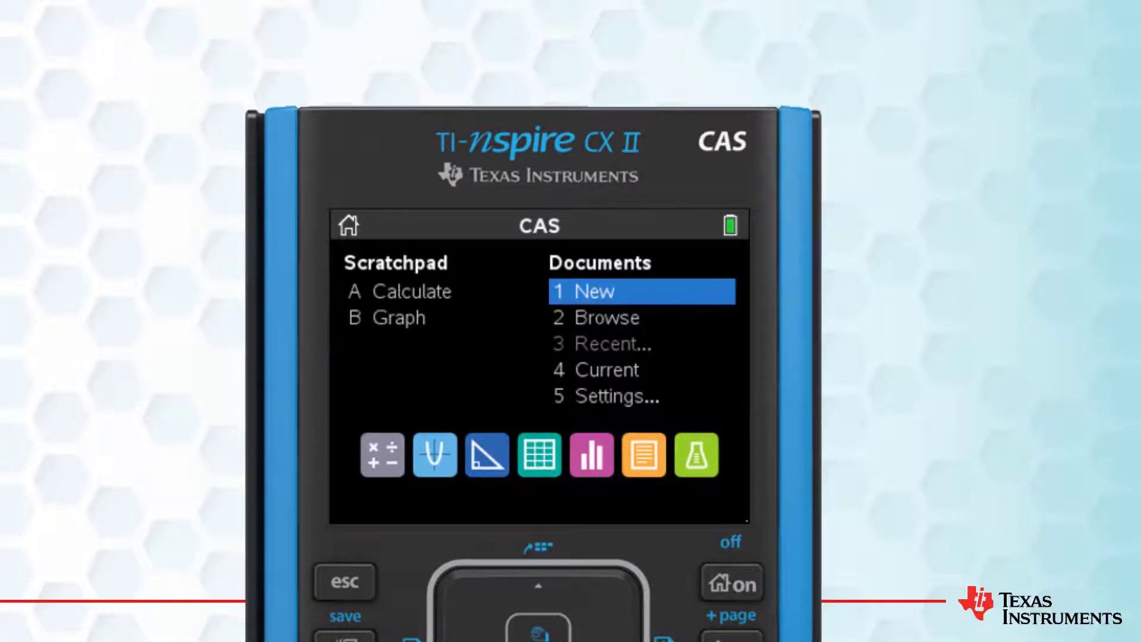
key(Down)
key(Down)
key(Down)
key(Down)
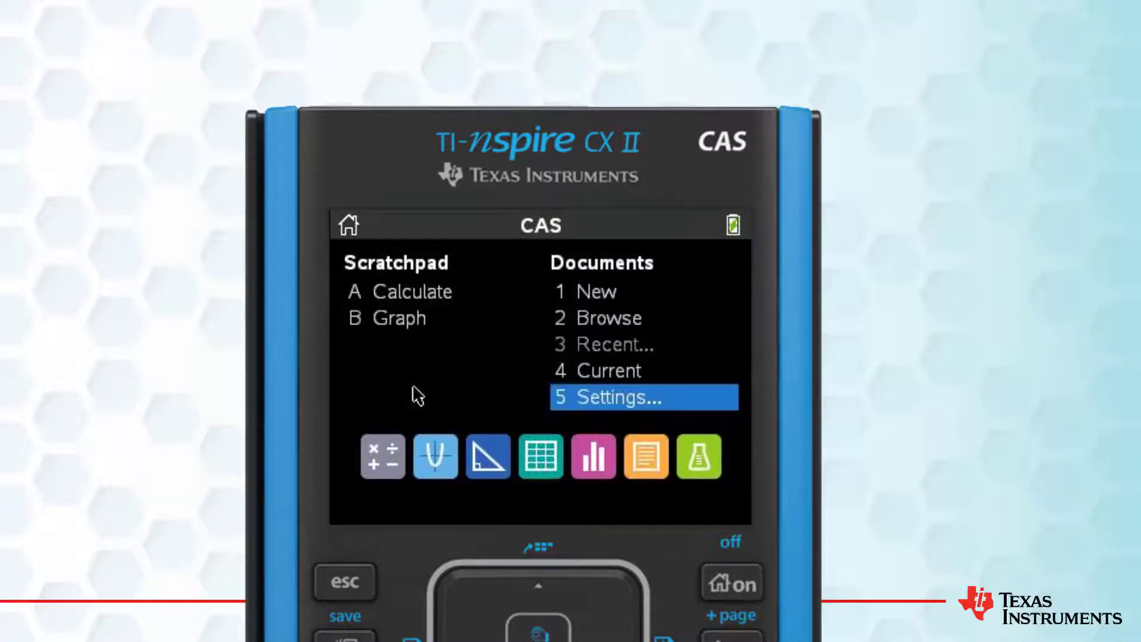
key(Return)
key(Down)
key(Down)
key(Down)
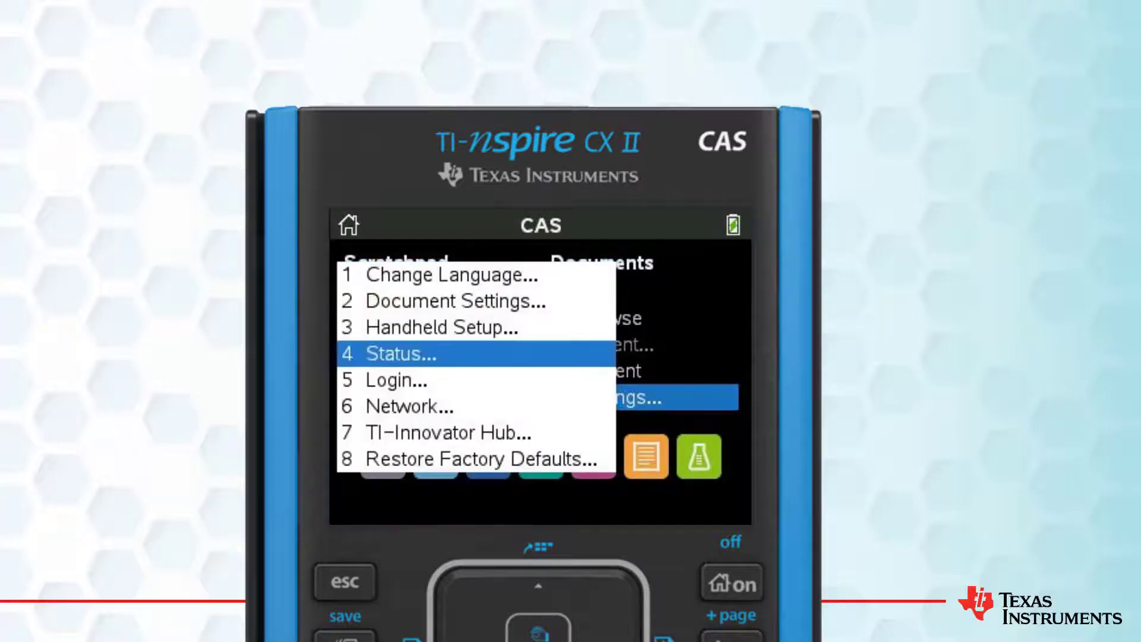
key(Return)
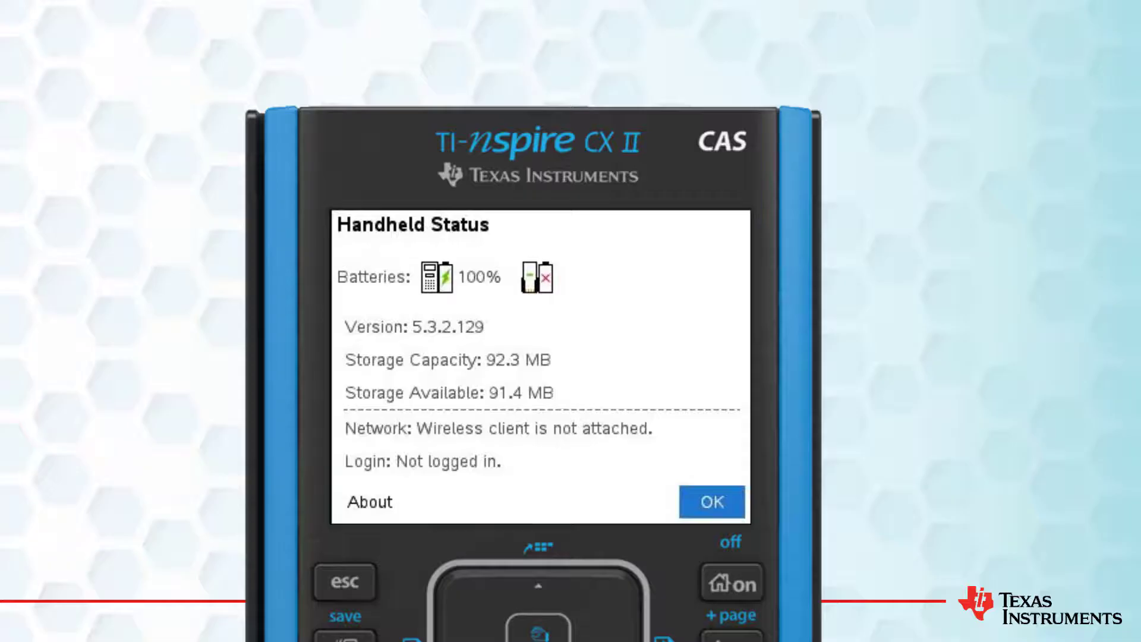
key(Return)
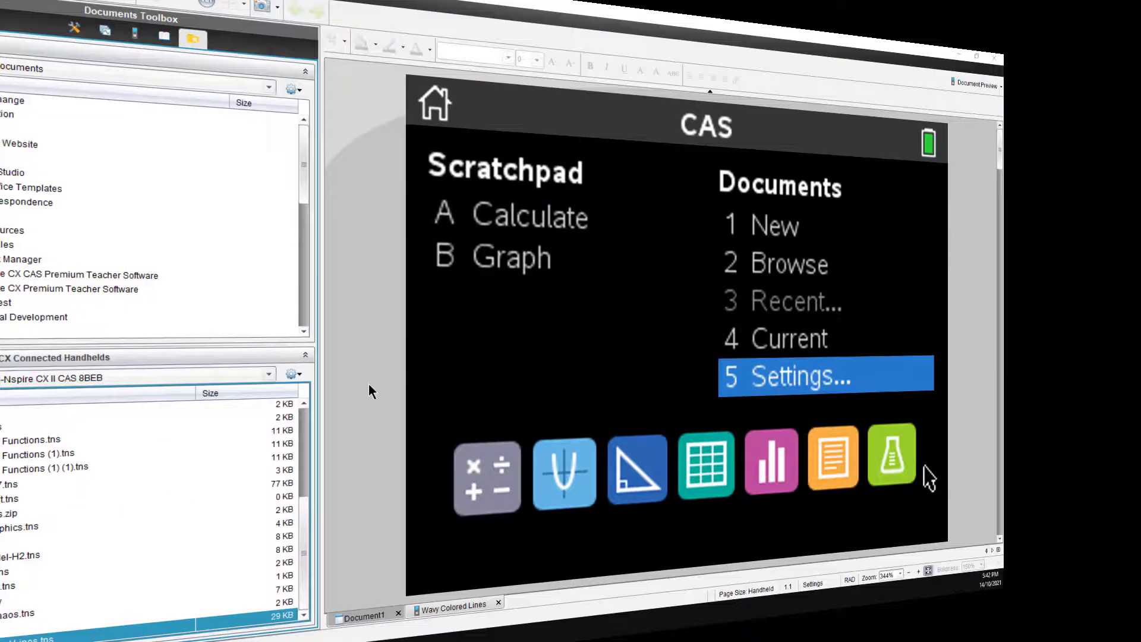
Step: Install TI-Nspire-5.3.2.129.tcc2 as the handheld's OS, confirm the upgrade, then reselect the handheld
click(297, 373)
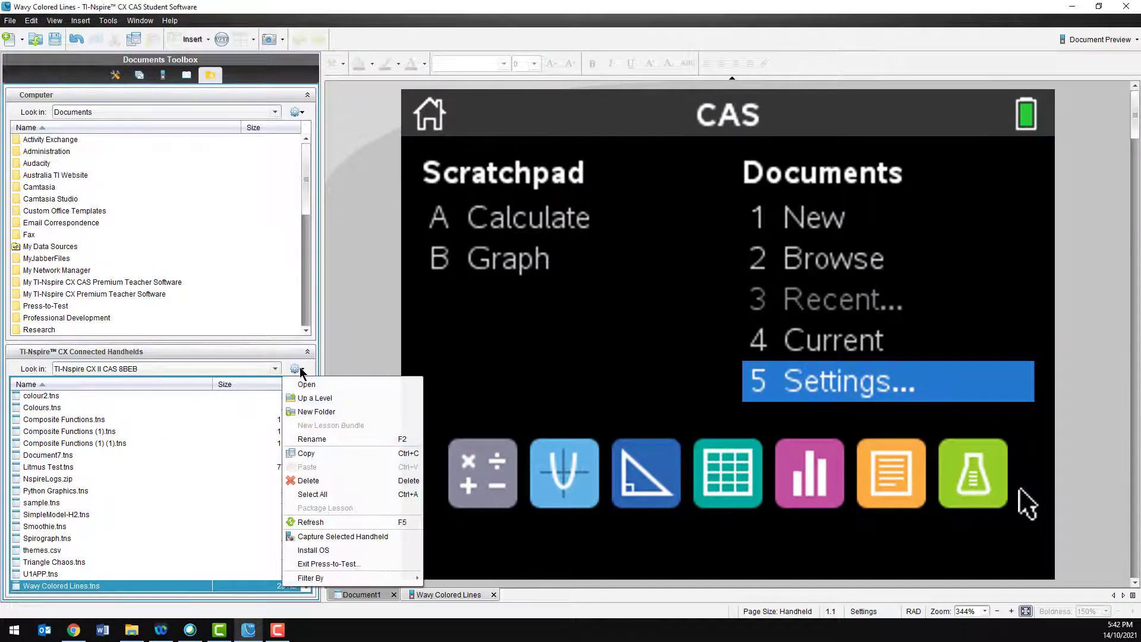
click(322, 549)
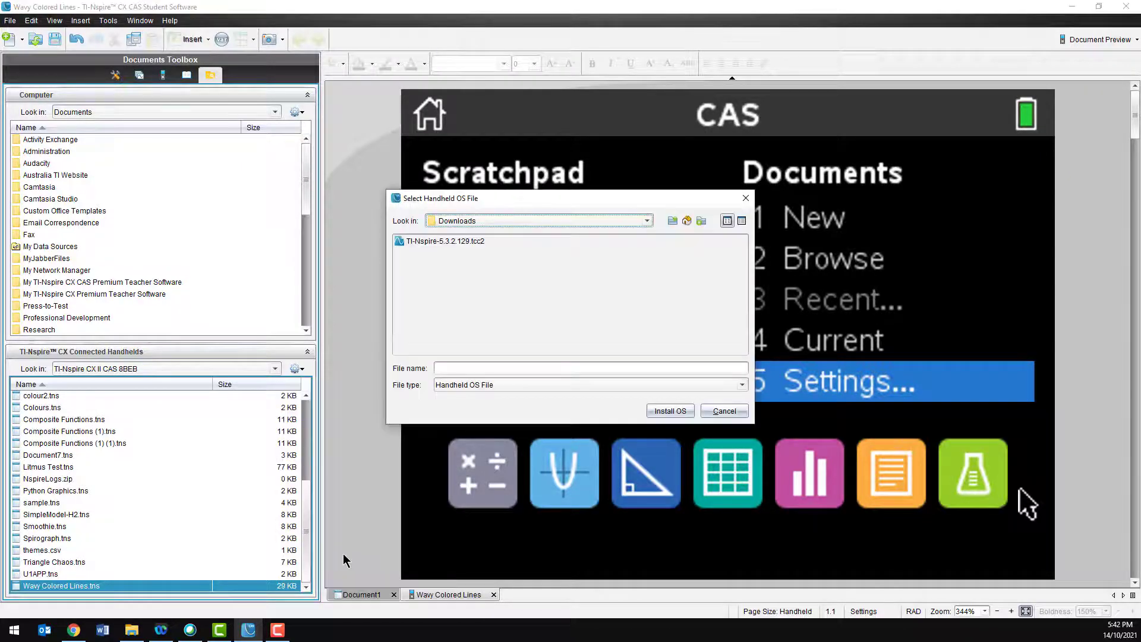
click(429, 243)
click(671, 411)
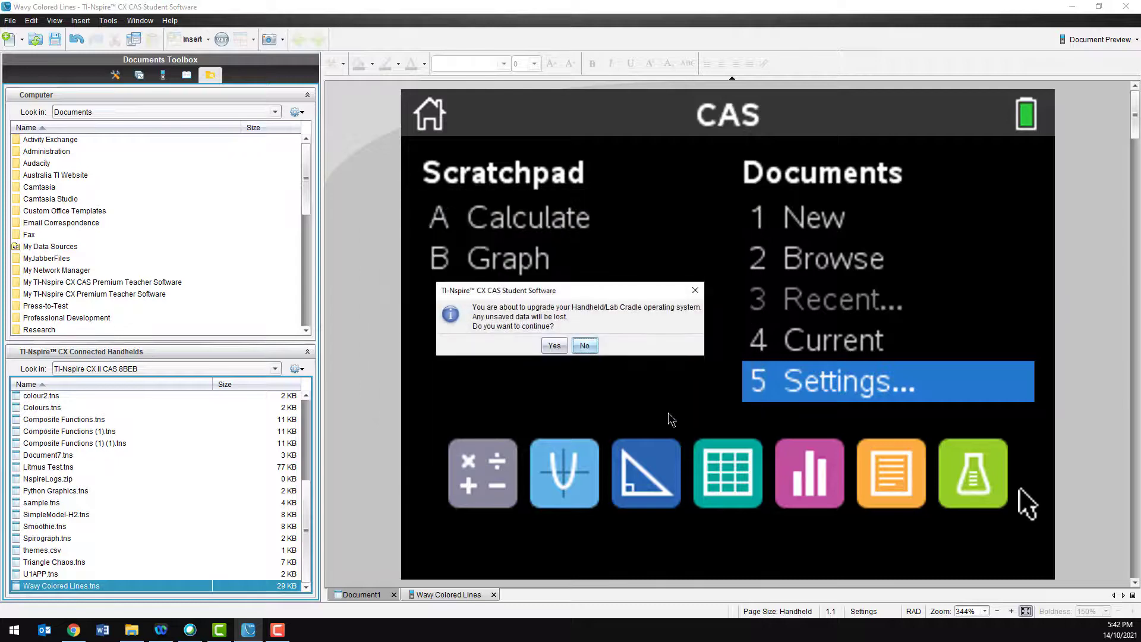
click(554, 346)
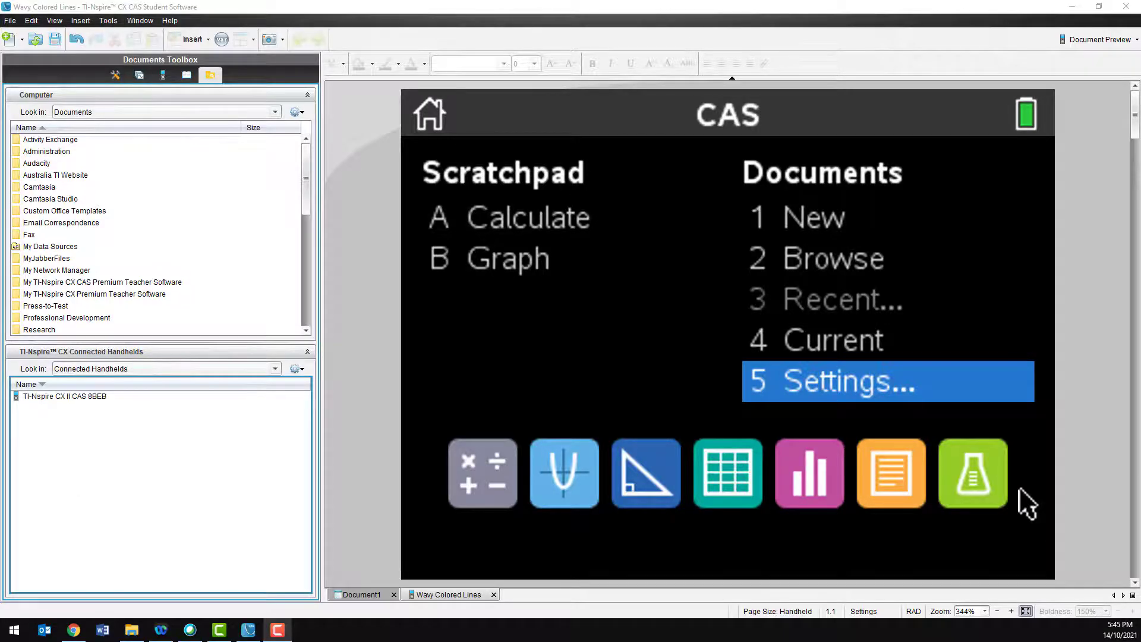
click(98, 394)
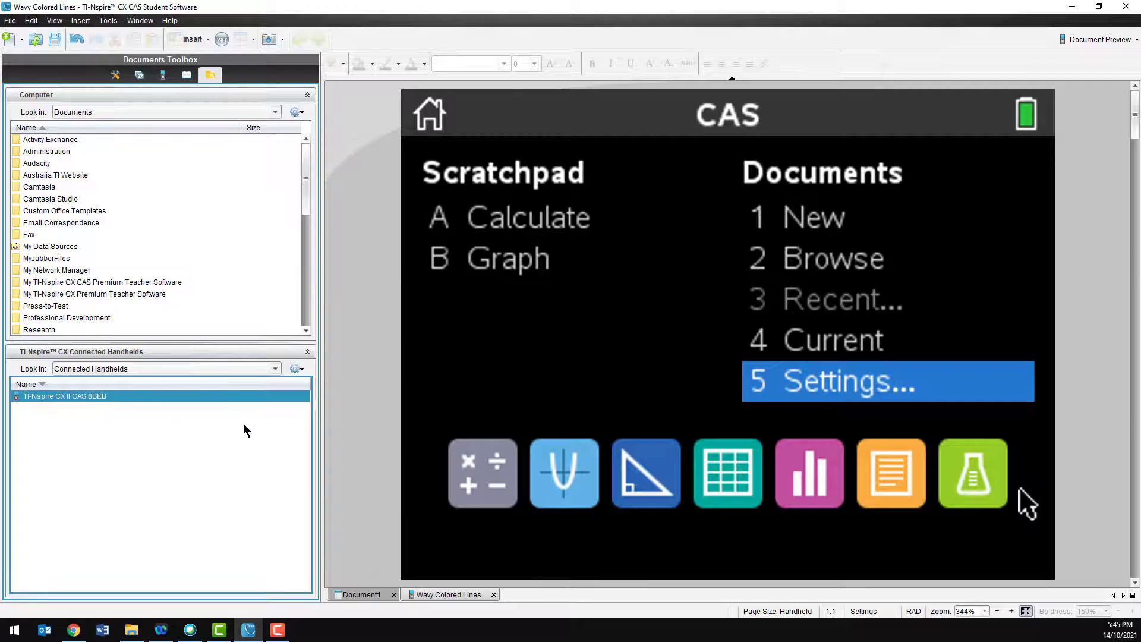